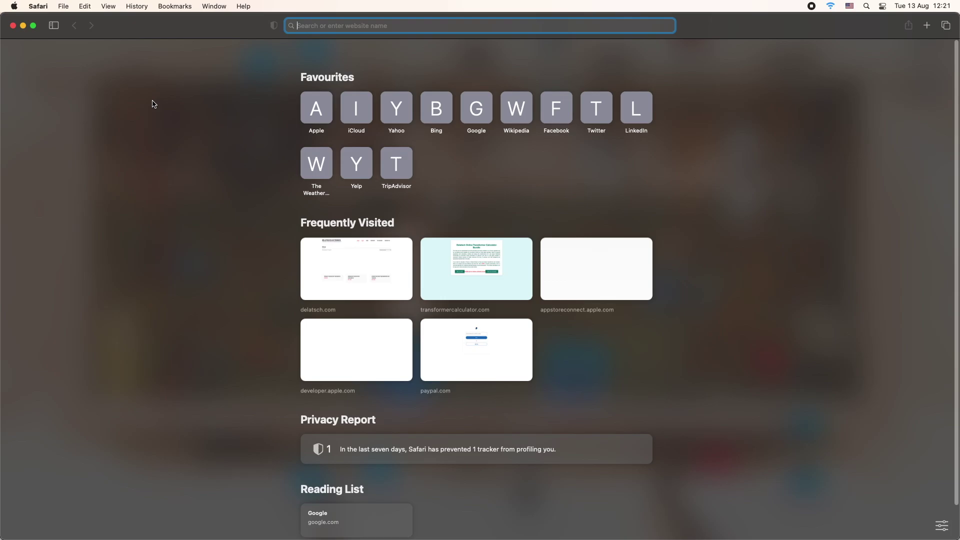
Step: Load transformercalculator.com in Safari from the address-bar autocomplete
{"action": "type", "text": "transformercalculator.com"}
{"action": "key", "text": "Return"}
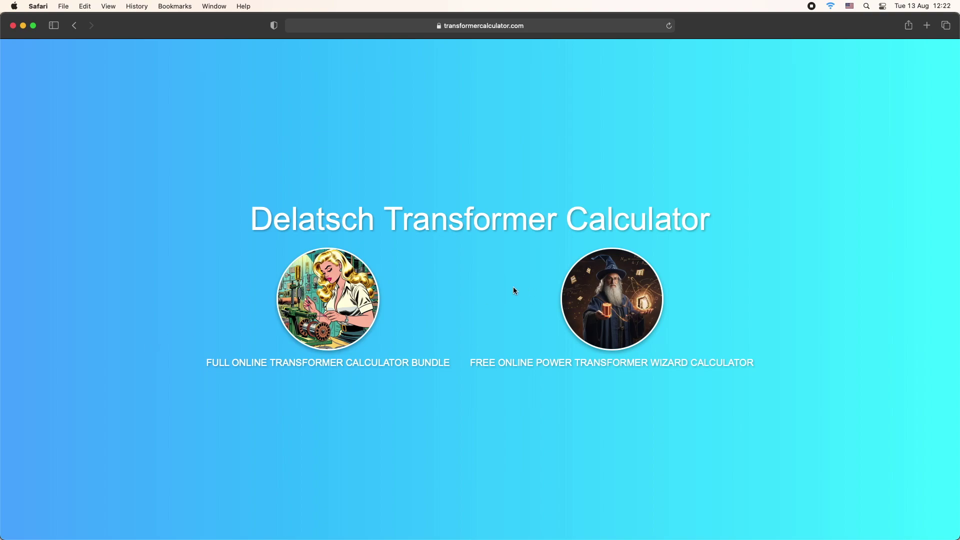
Step: Open the free power transformer wizard, with its 230 V, 50 Hz primary, and scan the form
{"action": "left_click", "coordinate": [621, 300]}
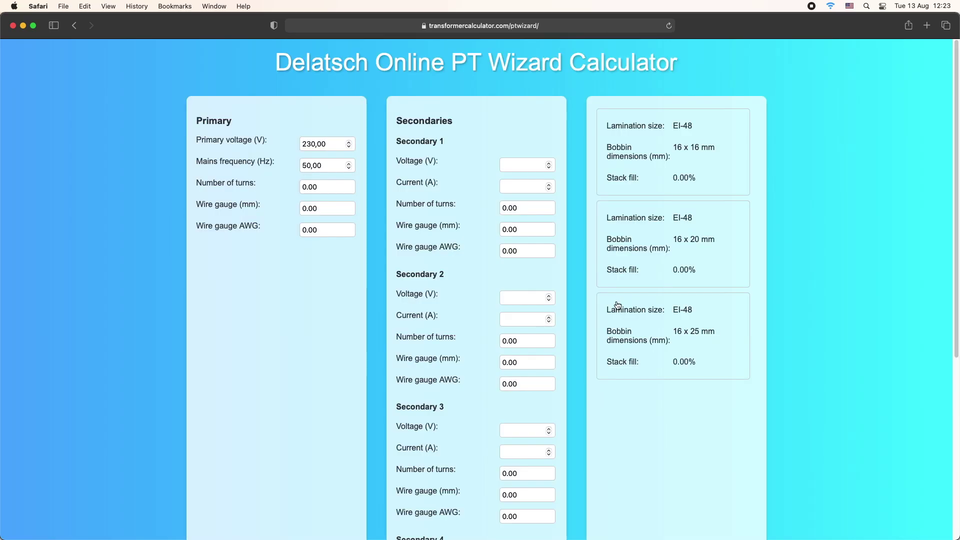
{"action": "scroll", "coordinate": [134, 299], "scroll_direction": "down", "scroll_amount": 5}
{"action": "scroll", "coordinate": [134, 295], "scroll_direction": "up", "scroll_amount": 5}
{"action": "left_click", "coordinate": [507, 166]}
Step: Set Secondary 1 to 275 V at 0.05 A
{"action": "type", "text": "275"}
{"action": "left_click", "coordinate": [515, 180]}
{"action": "type", "text": "5"}
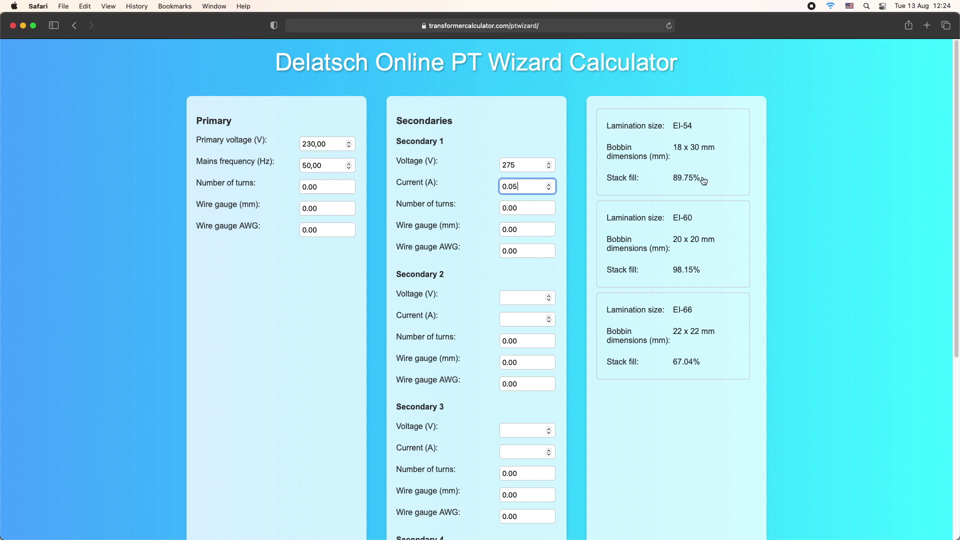
Step: Give Secondary 2 the same 275 V at 0.05 A, fixing a mistyped current
{"action": "left_click", "coordinate": [516, 294]}
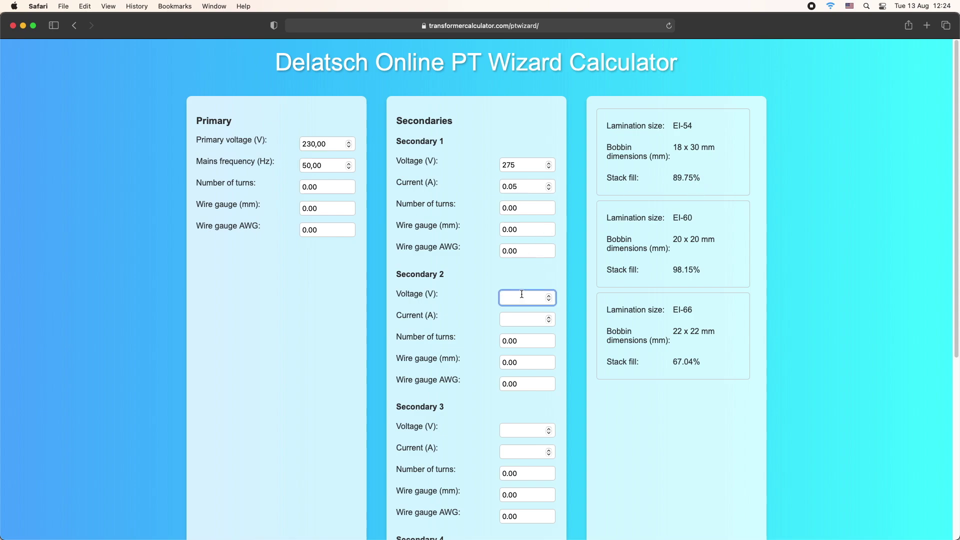
{"action": "type", "text": "275"}
{"action": "left_click", "coordinate": [514, 315]}
{"action": "type", "text": "00."}
{"action": "key", "text": "BackSpace"}
{"action": "key", "text": "BackSpace"}
{"action": "type", "text": ".0"}
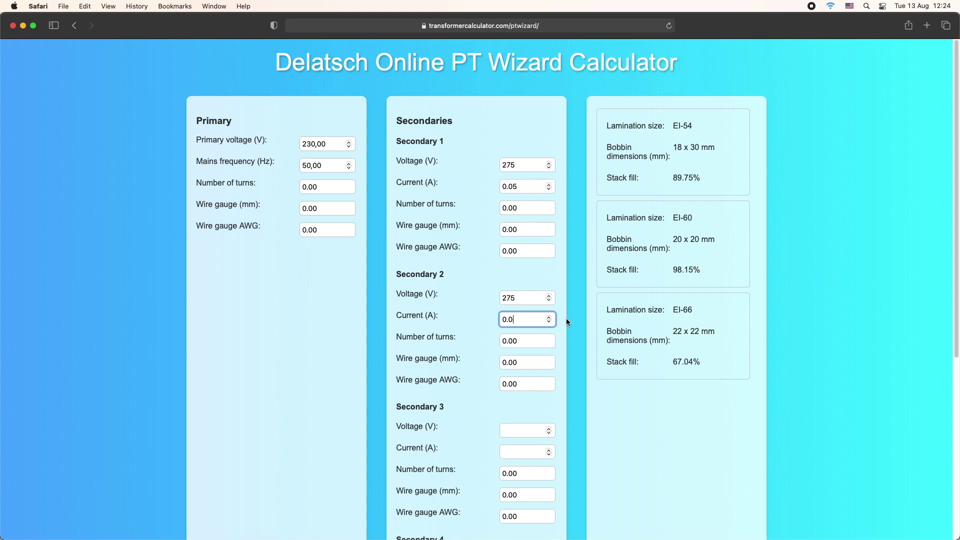
{"action": "type", "text": "5"}
{"action": "left_click", "coordinate": [508, 446]}
Step: Set Secondary 3 to 6.8 V at 2 A
{"action": "left_click", "coordinate": [502, 428]}
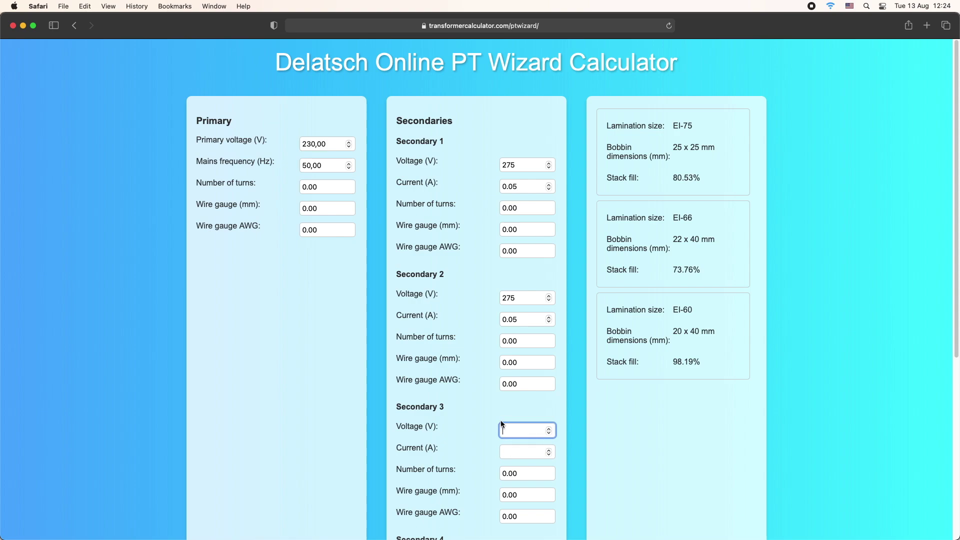
{"action": "type", "text": "6.8"}
{"action": "left_click", "coordinate": [514, 453]}
{"action": "type", "text": "2"}
{"action": "scroll", "coordinate": [520, 458], "scroll_direction": "down", "scroll_amount": 3}
{"action": "scroll", "coordinate": [521, 457], "scroll_direction": "down", "scroll_amount": 3}
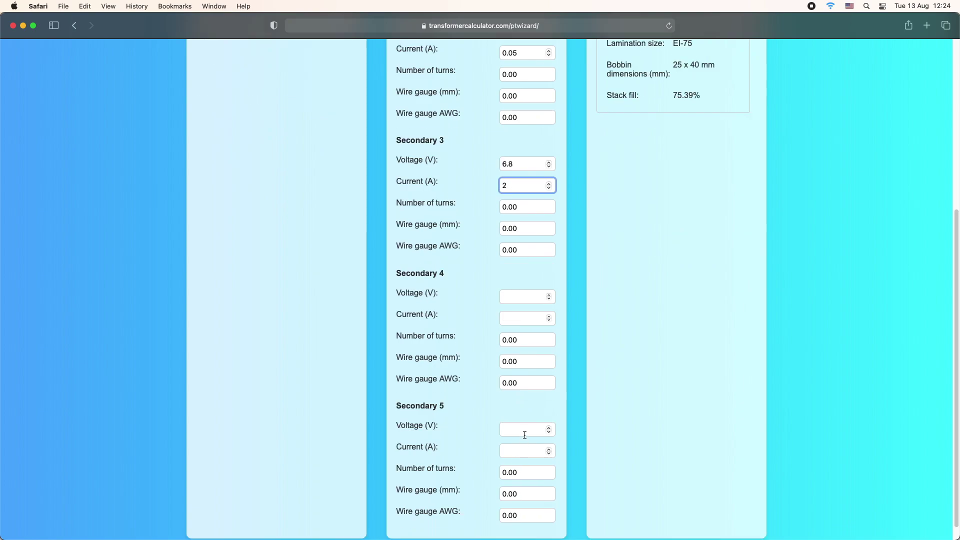
Step: Set Secondary 4 to 6.8 V at 2 A, correcting a mistyped voltage
{"action": "left_click", "coordinate": [525, 430]}
{"action": "left_click", "coordinate": [525, 299]}
{"action": "type", "text": "63"}
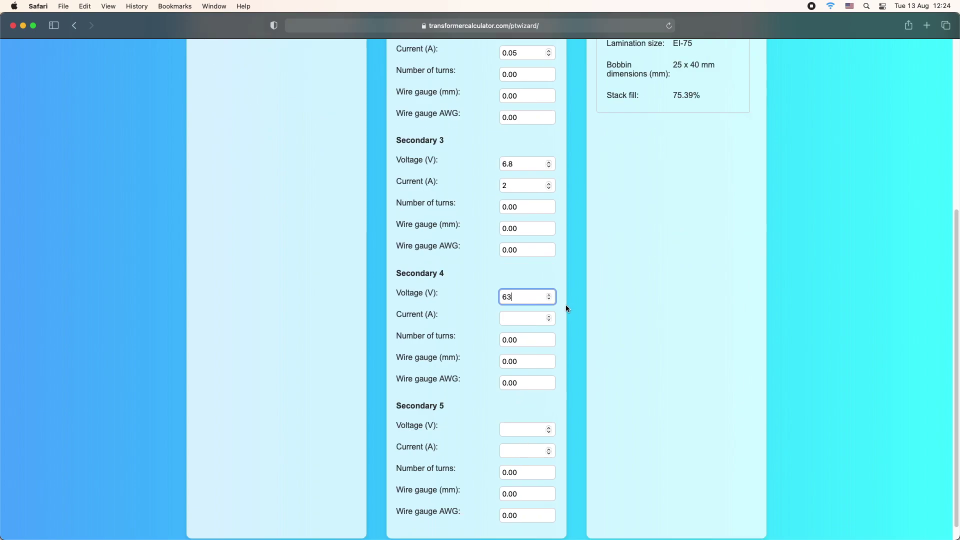
{"action": "key", "text": "BackSpace"}
{"action": "type", "text": ".8"}
{"action": "left_click", "coordinate": [519, 320]}
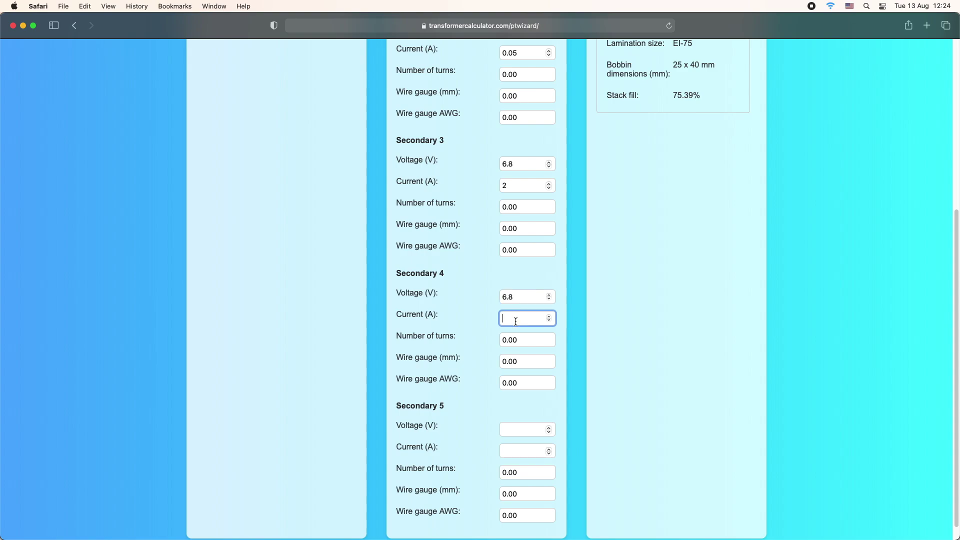
{"action": "type", "text": "2"}
Step: Set Secondary 5 to 9 V at 1 A
{"action": "left_click", "coordinate": [502, 429]}
{"action": "type", "text": "9"}
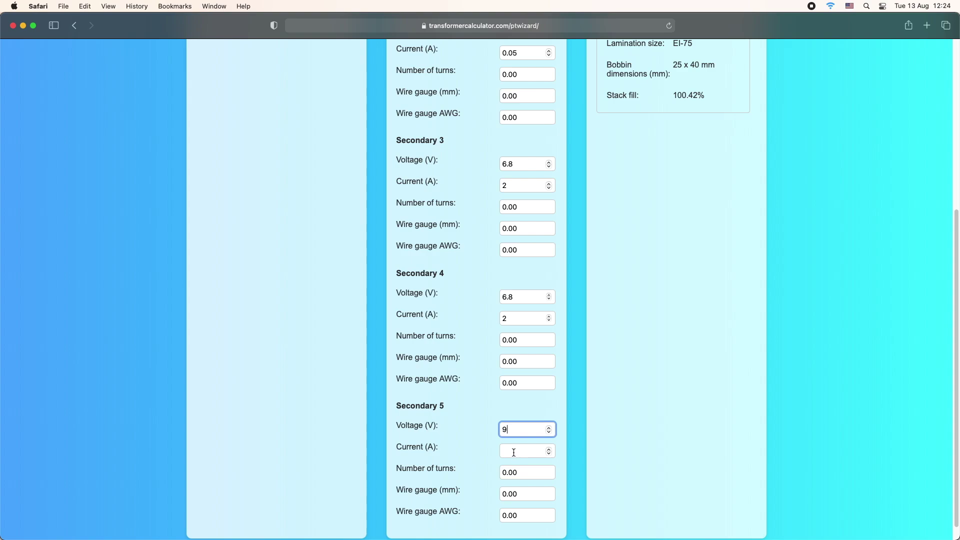
{"action": "left_click", "coordinate": [514, 452]}
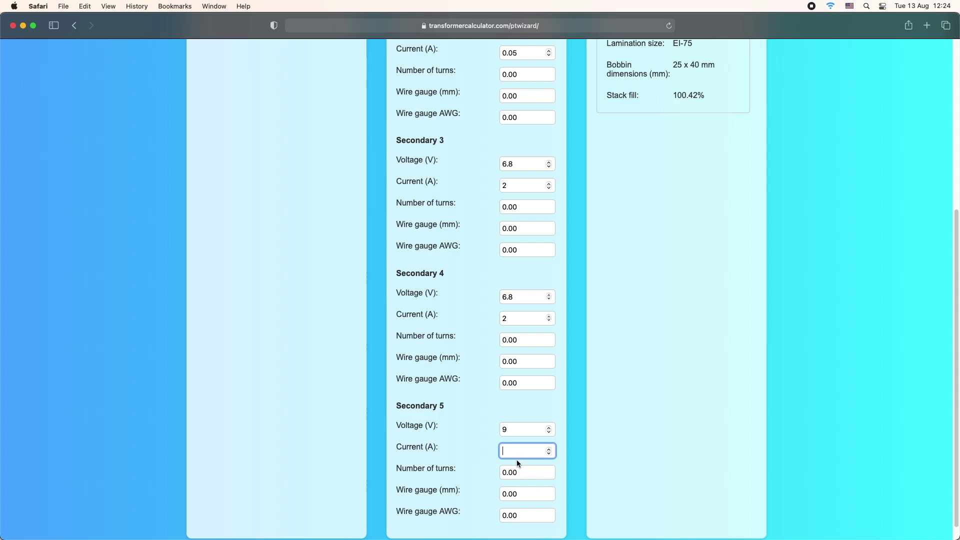
{"action": "type", "text": "1"}
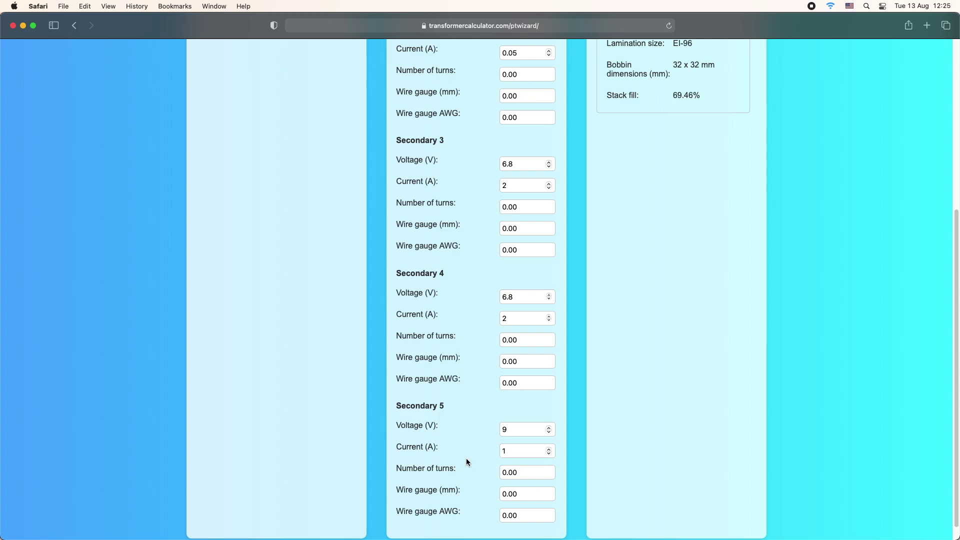
{"action": "scroll", "coordinate": [466, 458], "scroll_direction": "down", "scroll_amount": 1}
{"action": "scroll", "coordinate": [467, 457], "scroll_direction": "up", "scroll_amount": 5}
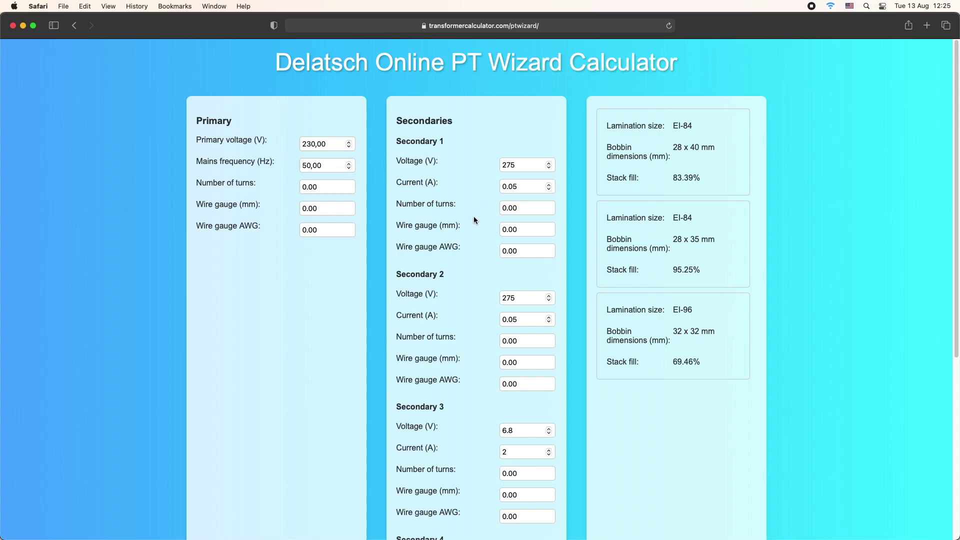
{"action": "scroll", "coordinate": [473, 216], "scroll_direction": "down", "scroll_amount": 5}
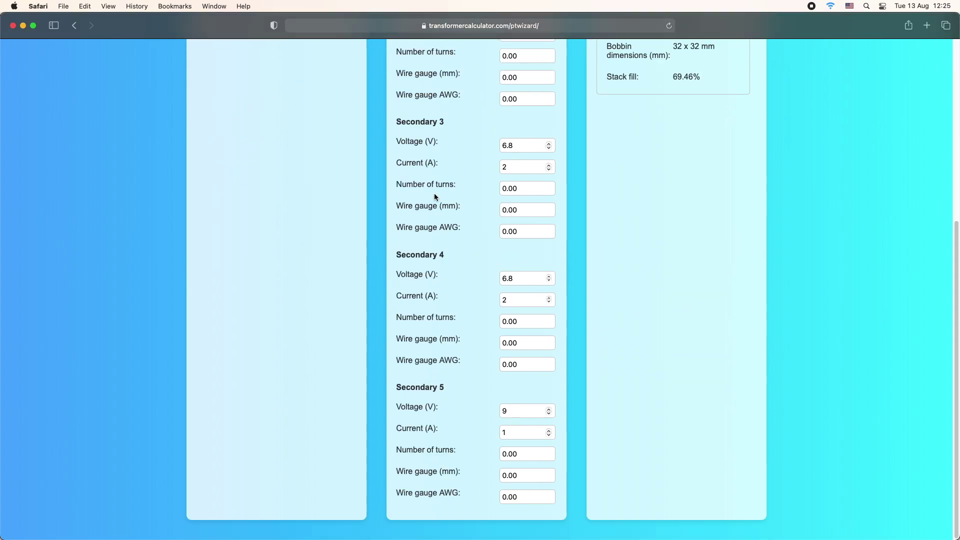
{"action": "scroll", "coordinate": [442, 215], "scroll_direction": "up", "scroll_amount": 5}
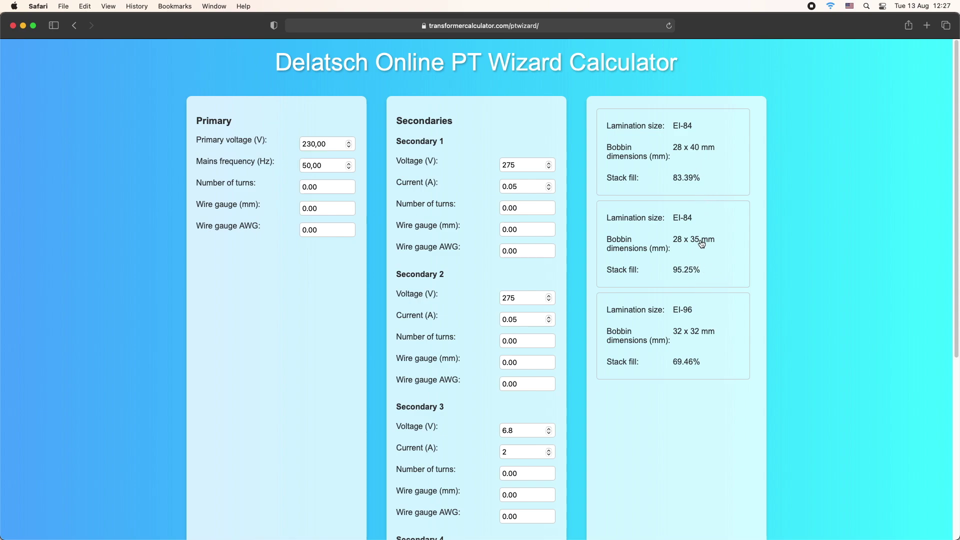
Step: Pick the EI-84 28 x 40 mm lamination, check the turns and gauges, then try 28 x 35 mm
{"action": "left_click", "coordinate": [711, 175]}
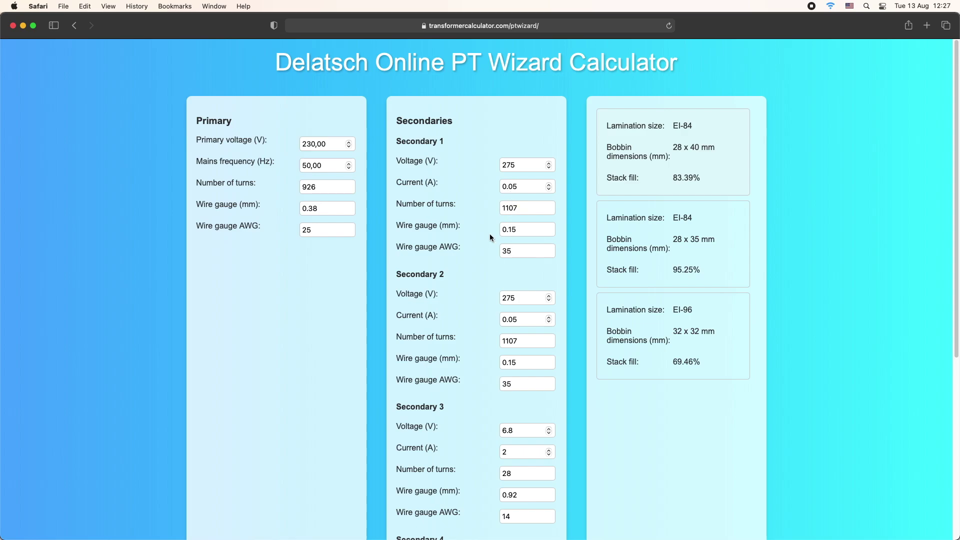
{"action": "scroll", "coordinate": [501, 219], "scroll_direction": "down", "scroll_amount": 3}
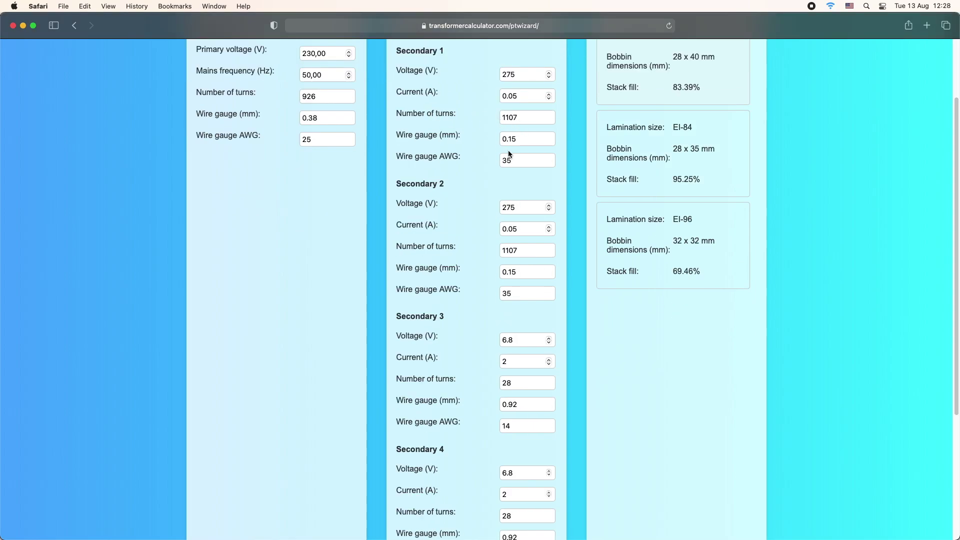
{"action": "scroll", "coordinate": [484, 279], "scroll_direction": "down", "scroll_amount": 5}
{"action": "scroll", "coordinate": [495, 290], "scroll_direction": "down", "scroll_amount": 2}
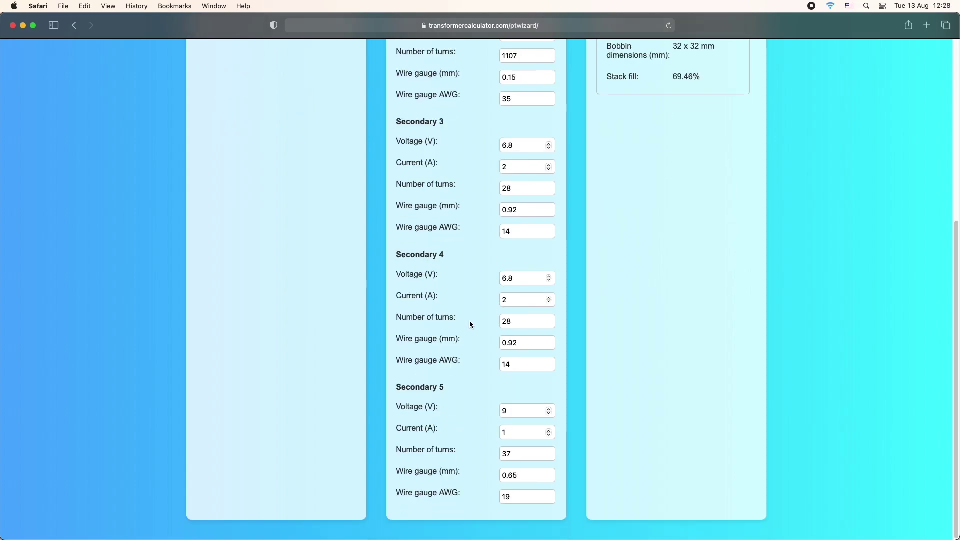
{"action": "scroll", "coordinate": [468, 349], "scroll_direction": "up", "scroll_amount": 10}
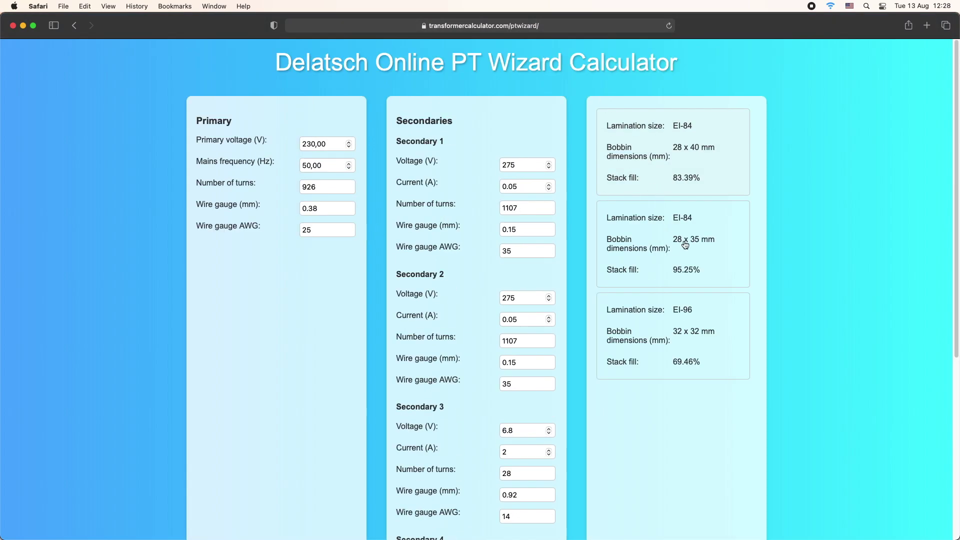
{"action": "left_click", "coordinate": [723, 236]}
{"action": "left_click", "coordinate": [665, 320]}
{"action": "left_click", "coordinate": [702, 269]}
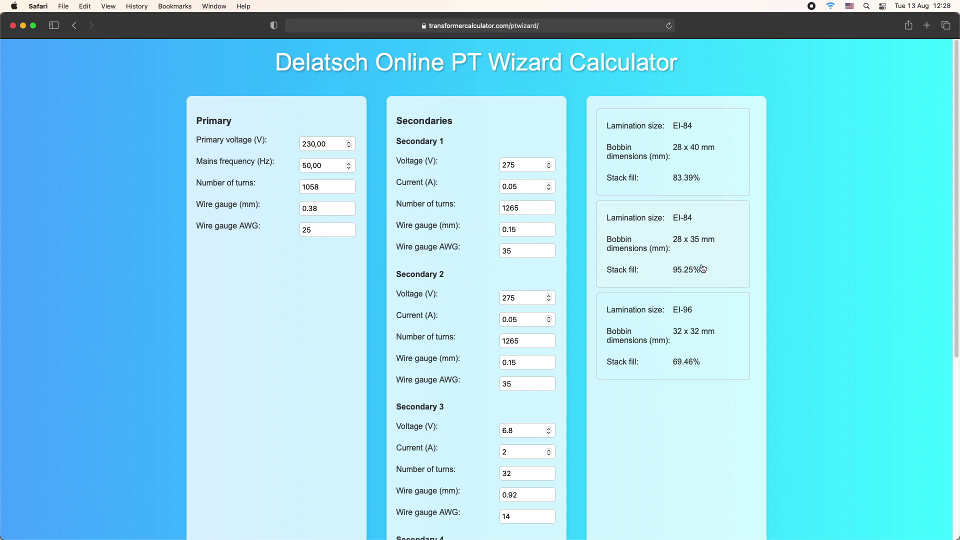
{"action": "left_click", "coordinate": [702, 152]}
{"action": "left_click", "coordinate": [691, 242]}
{"action": "left_click", "coordinate": [696, 316]}
{"action": "left_click", "coordinate": [710, 250]}
{"action": "left_click", "coordinate": [711, 177]}
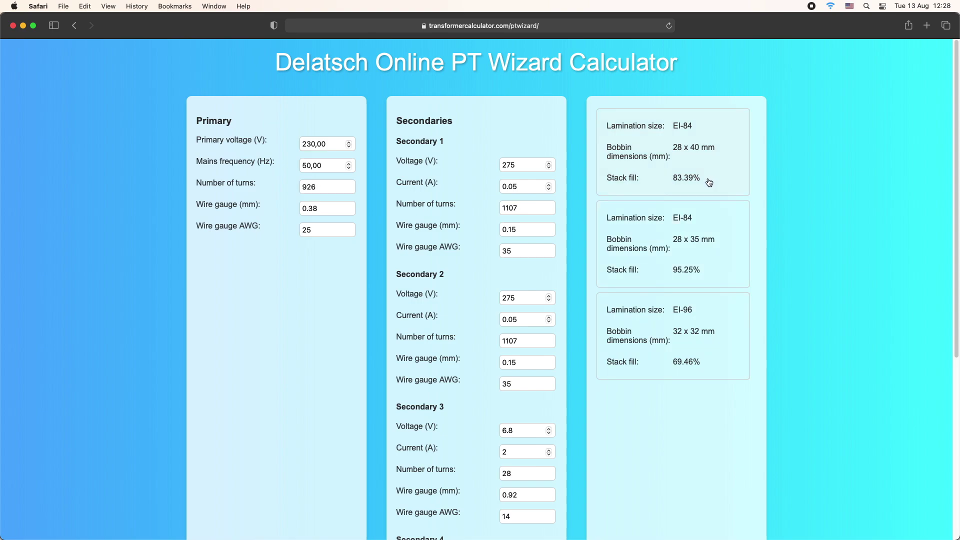